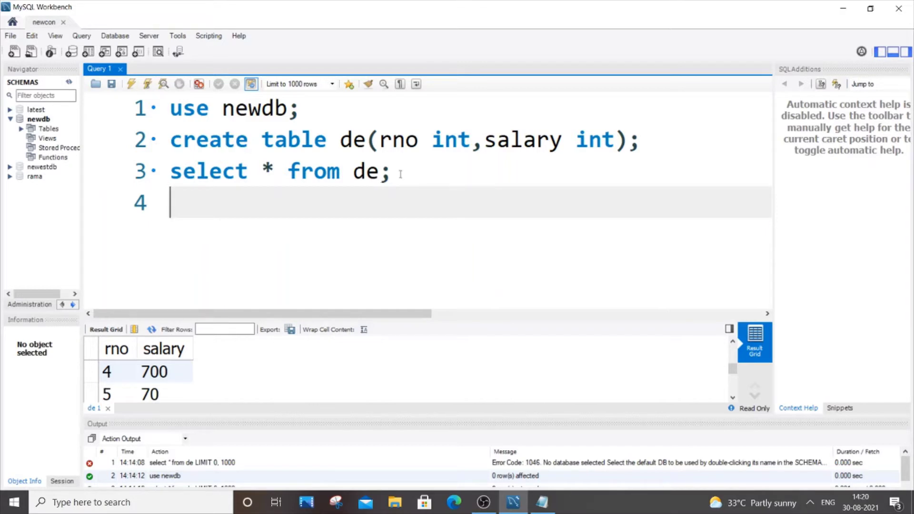
- Run 'select * from de;' on line 3 and enlarge the grid to view its eight rows
{"action": "left_click_drag", "start_coordinate": [392, 172], "coordinate": [170, 172]}
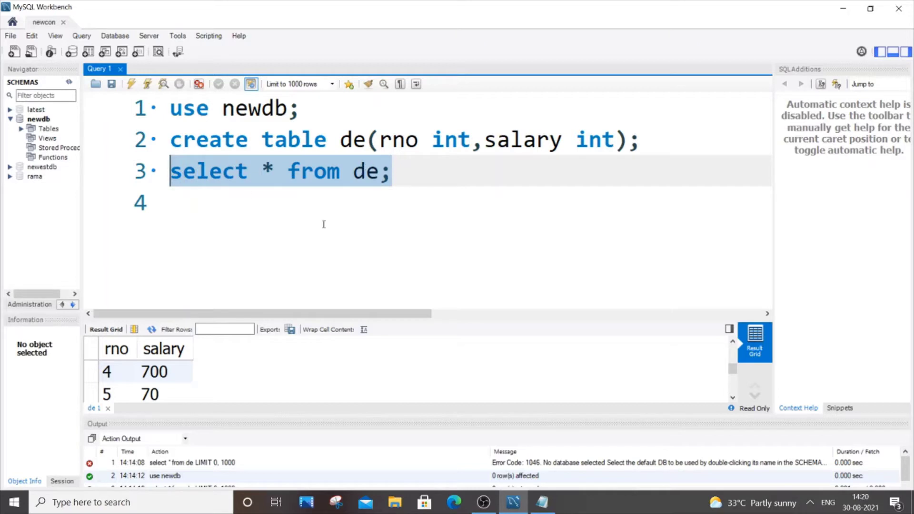
{"action": "left_click", "coordinate": [131, 85]}
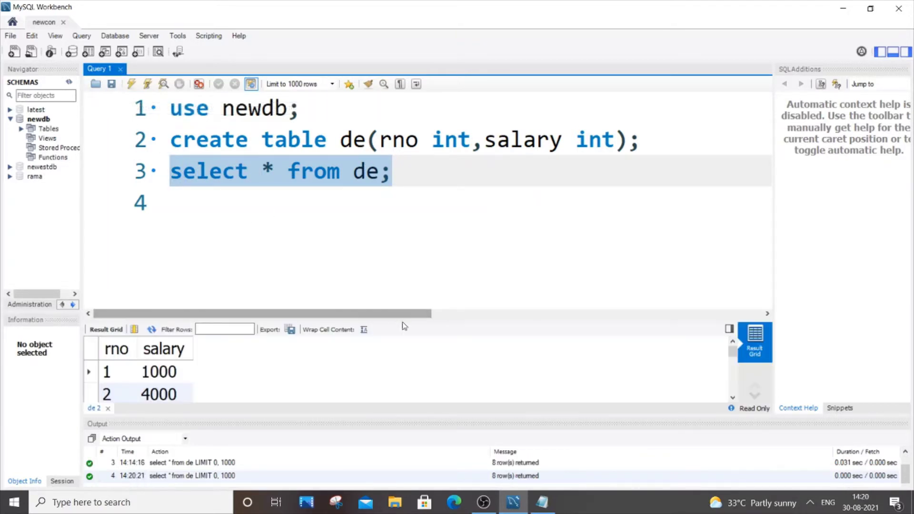
{"action": "left_click_drag", "start_coordinate": [404, 317], "coordinate": [404, 215]}
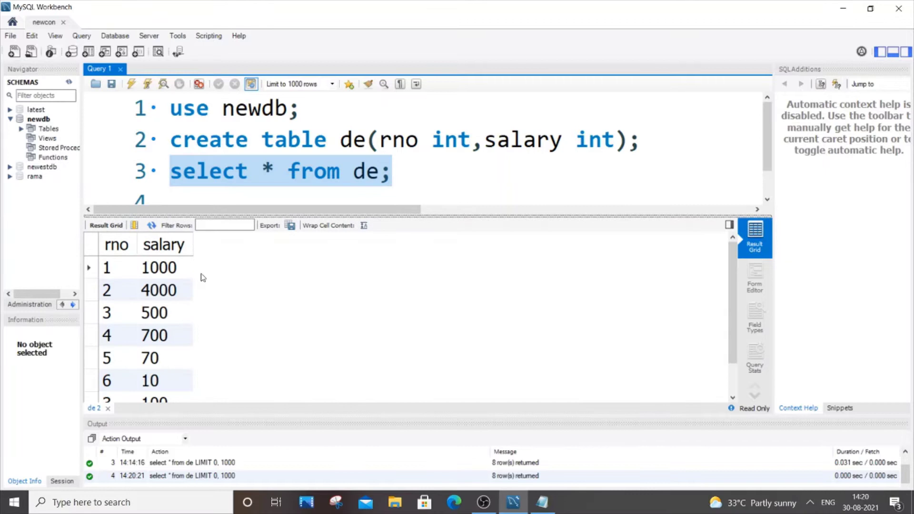
{"action": "scroll", "coordinate": [191, 272], "scroll_direction": "down", "scroll_amount": 2}
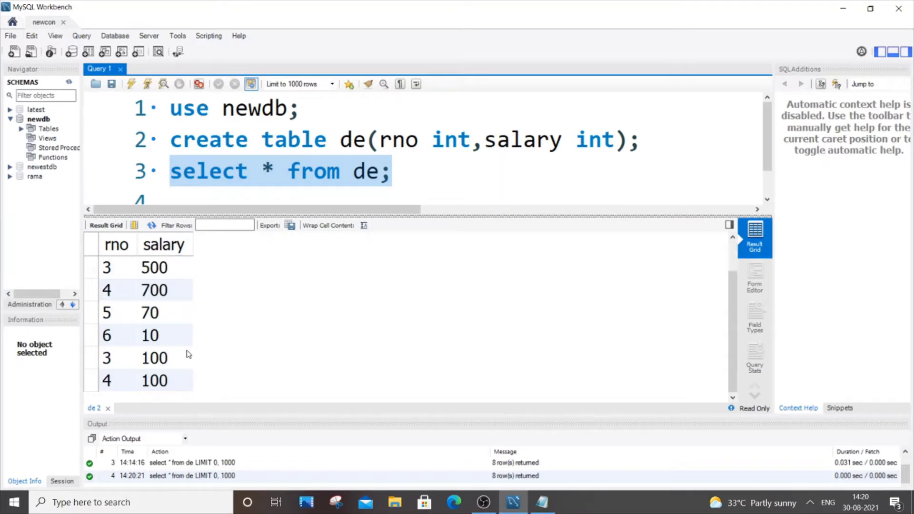
{"action": "scroll", "coordinate": [188, 354], "scroll_direction": "up", "scroll_amount": 2}
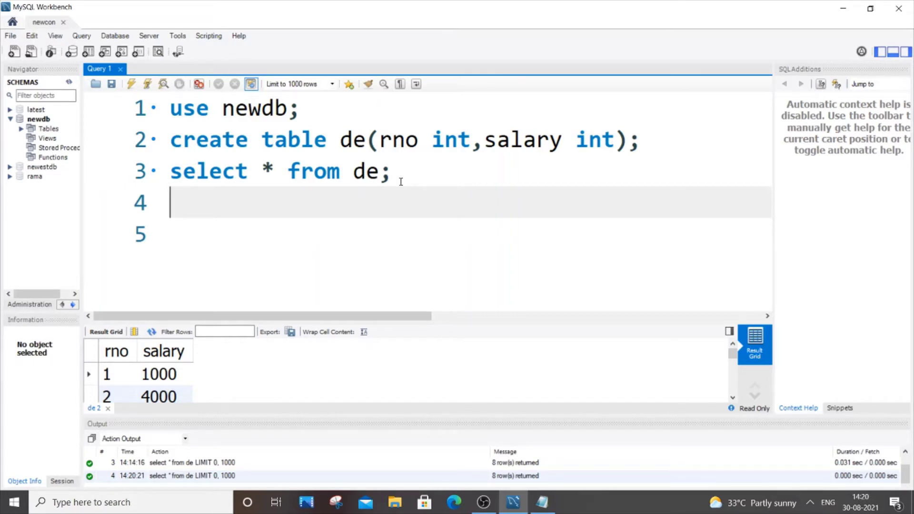
{"action": "type", "text": "select "}
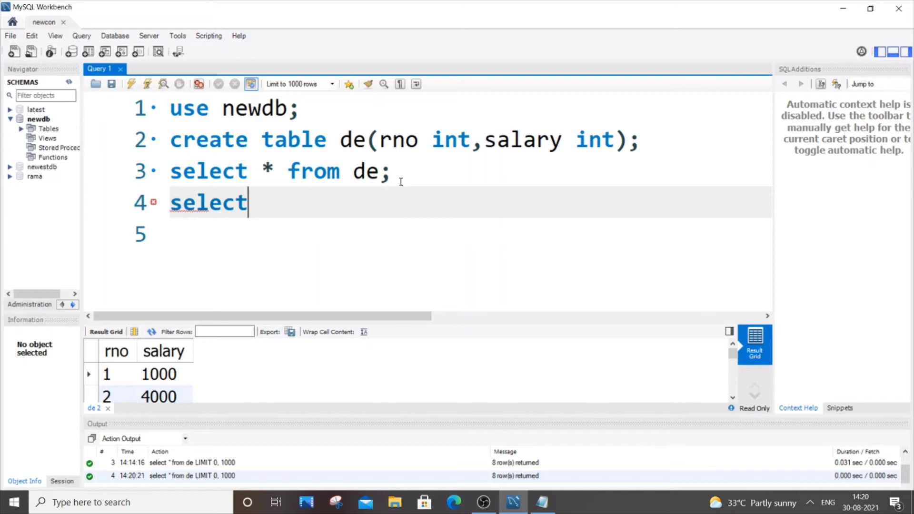
{"action": "type", "text": "max("}
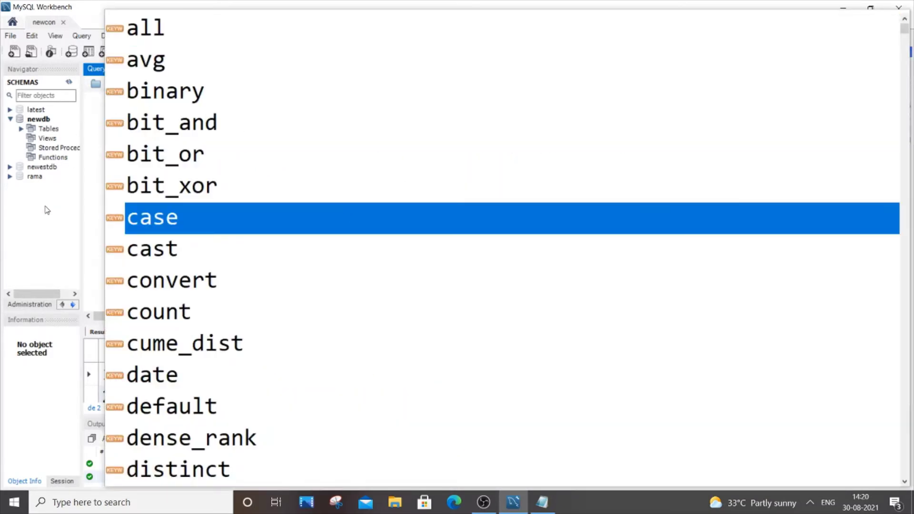
- Run 'select max(salary) from de;' on line 4, getting the single value 4000
{"action": "left_click", "coordinate": [361, 207]}
{"action": "type", "text": "sala"}
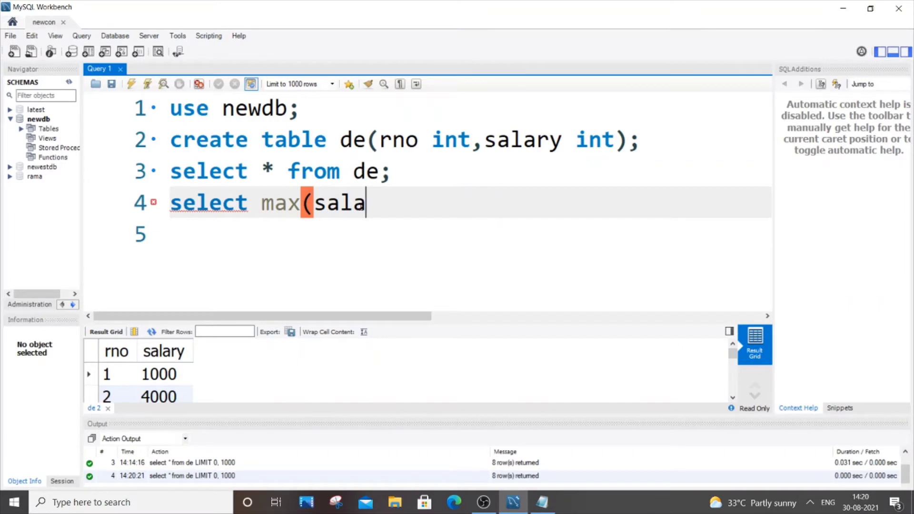
{"action": "type", "text": "ry) fro"}
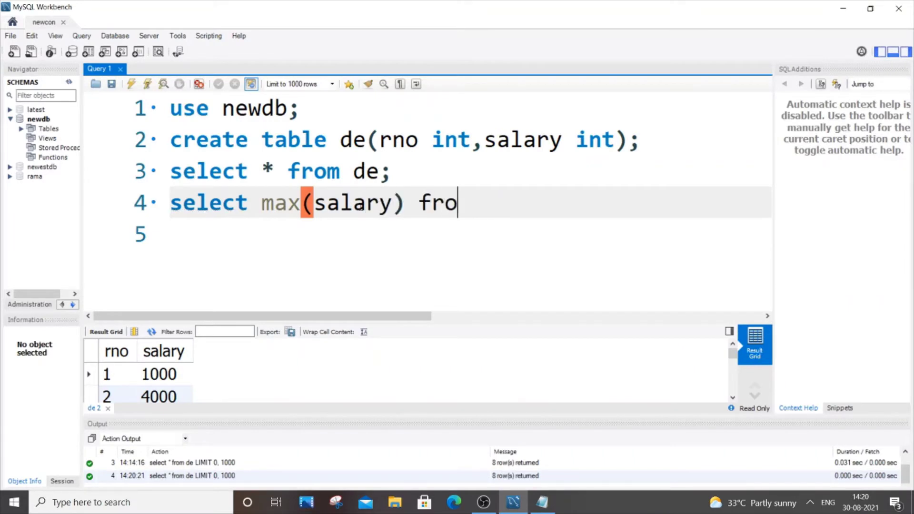
{"action": "type", "text": "m de;"}
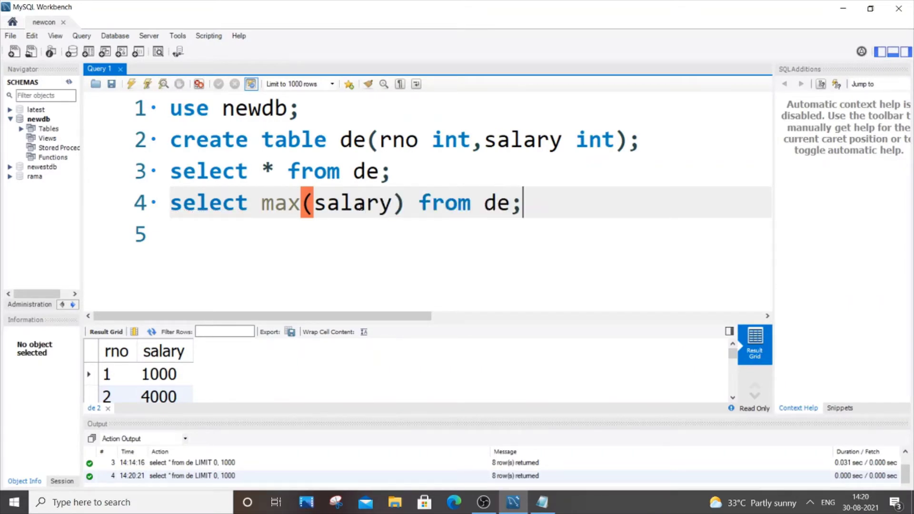
{"action": "left_click_drag", "start_coordinate": [540, 202], "coordinate": [168, 203]}
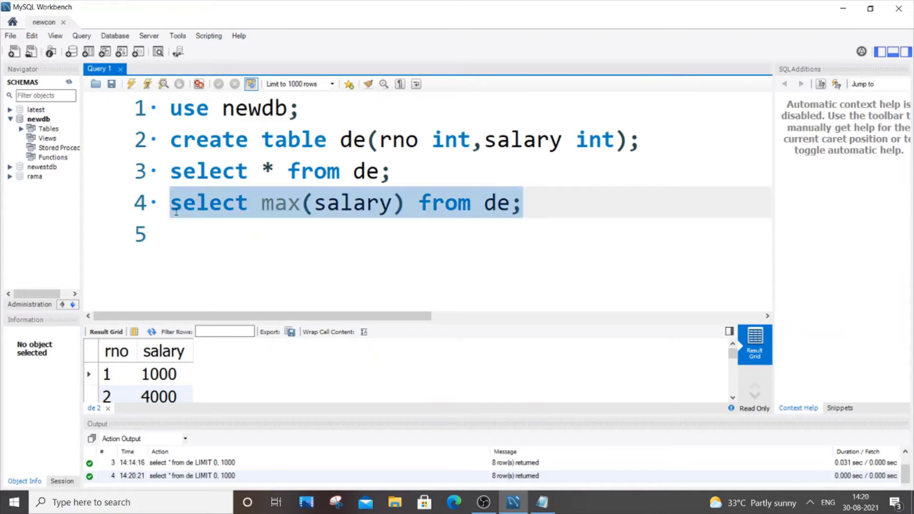
{"action": "left_click", "coordinate": [131, 84]}
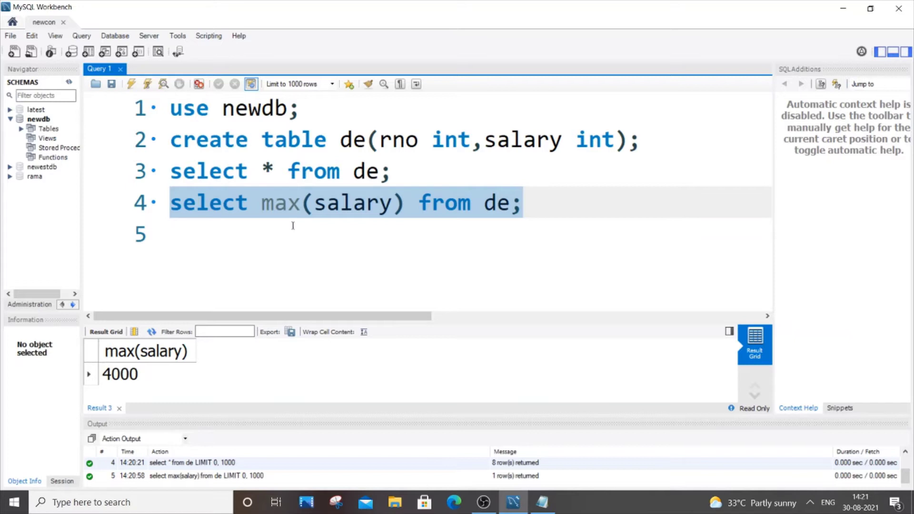
{"action": "left_click_drag", "start_coordinate": [170, 203], "coordinate": [533, 205]}
- Rerun the line 3 'select * from de;' query to show its eight rows, then reselect line 4
{"action": "left_click", "coordinate": [139, 377]}
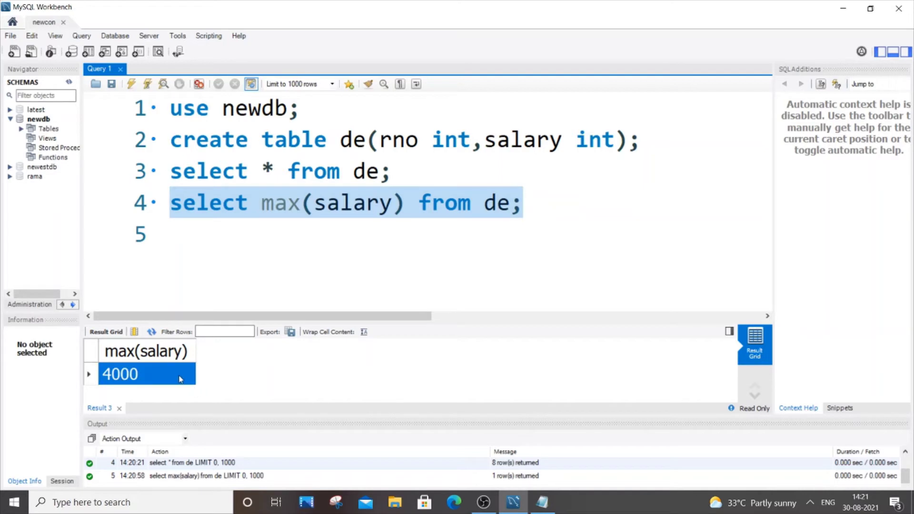
{"action": "left_click_drag", "start_coordinate": [394, 171], "coordinate": [170, 171]}
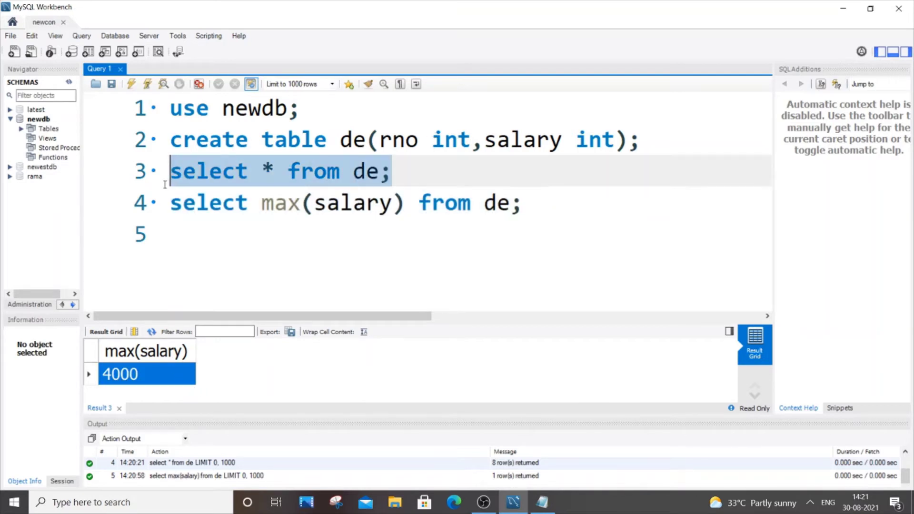
{"action": "left_click", "coordinate": [131, 83]}
{"action": "left_click_drag", "start_coordinate": [301, 317], "coordinate": [301, 207]}
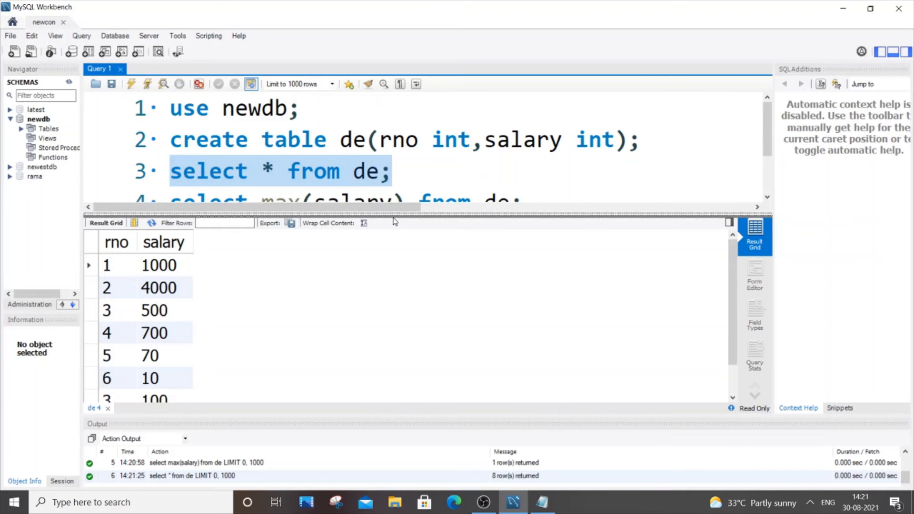
{"action": "left_click_drag", "start_coordinate": [393, 221], "coordinate": [393, 216]}
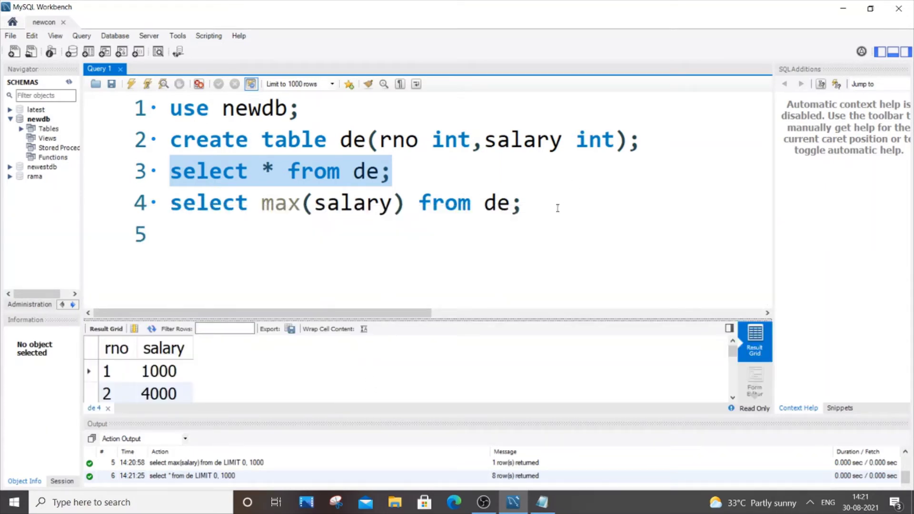
{"action": "left_click_drag", "start_coordinate": [533, 207], "coordinate": [172, 208]}
{"action": "key", "text": "ctrl+c"}
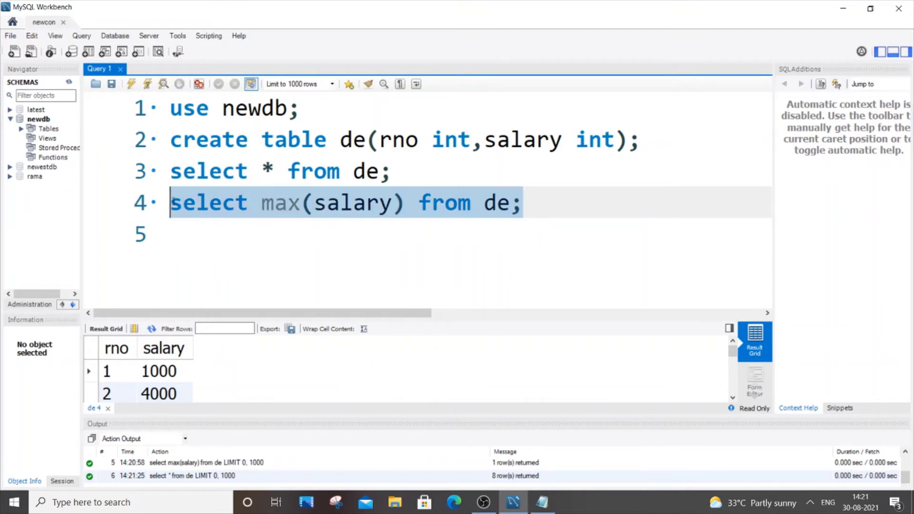
- Nest the max-salary query inside line 4's parentheses, removing the stray semicolon and parenthesis
{"action": "left_click", "coordinate": [532, 200]}
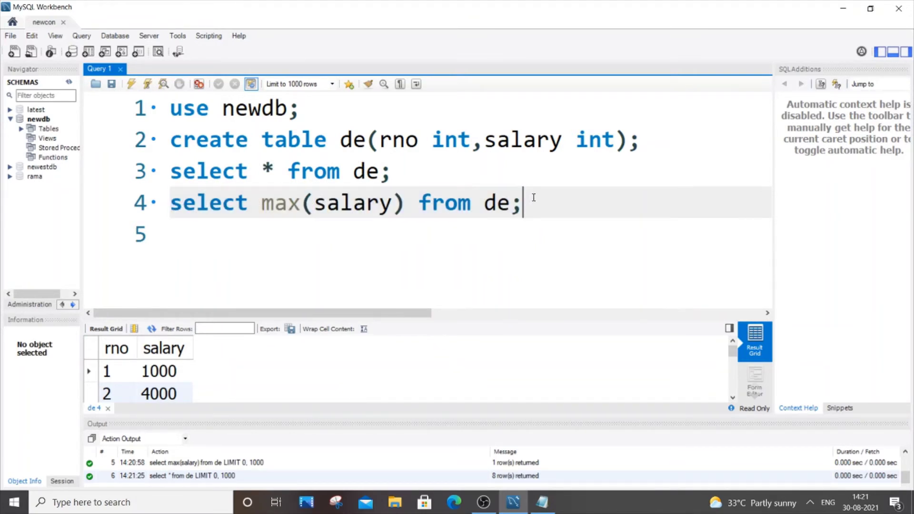
{"action": "key", "text": "BackSpace"}
{"action": "type", "text": "whe"}
{"action": "type", "text": "re sala"}
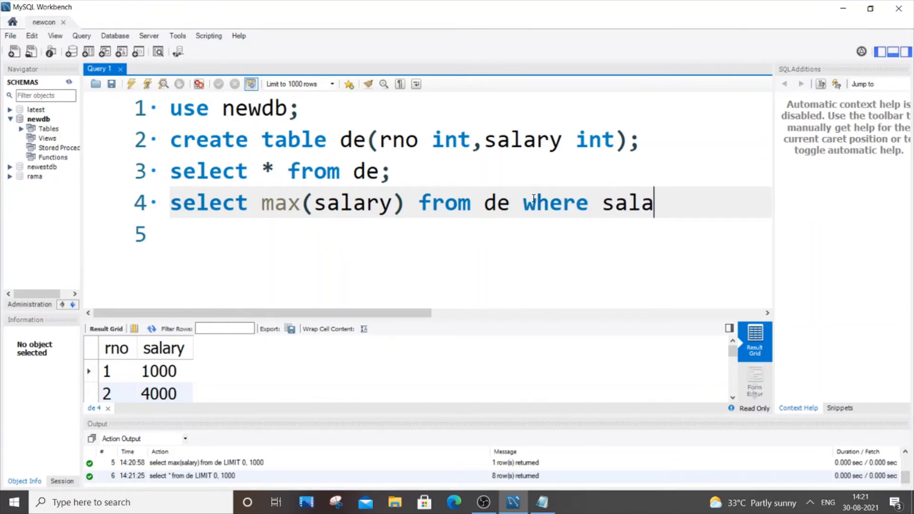
{"action": "type", "text": "ray <"}
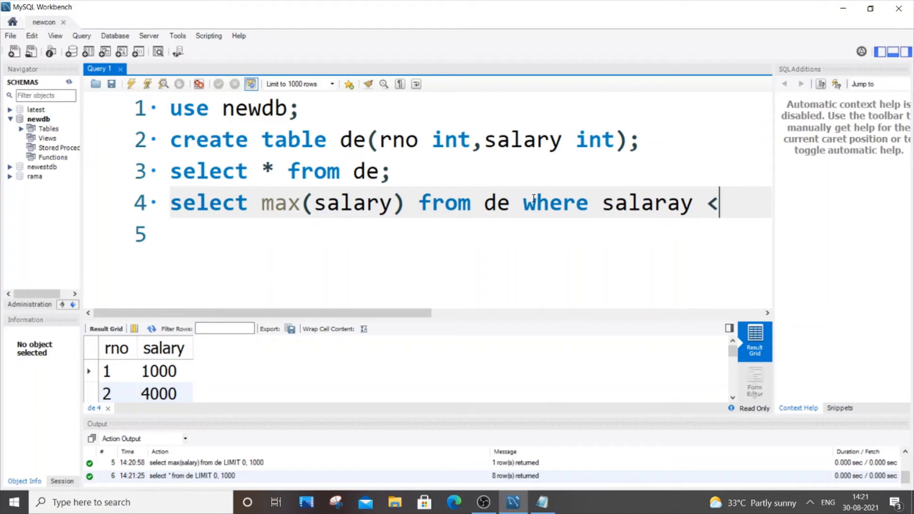
{"action": "type", "text": "("}
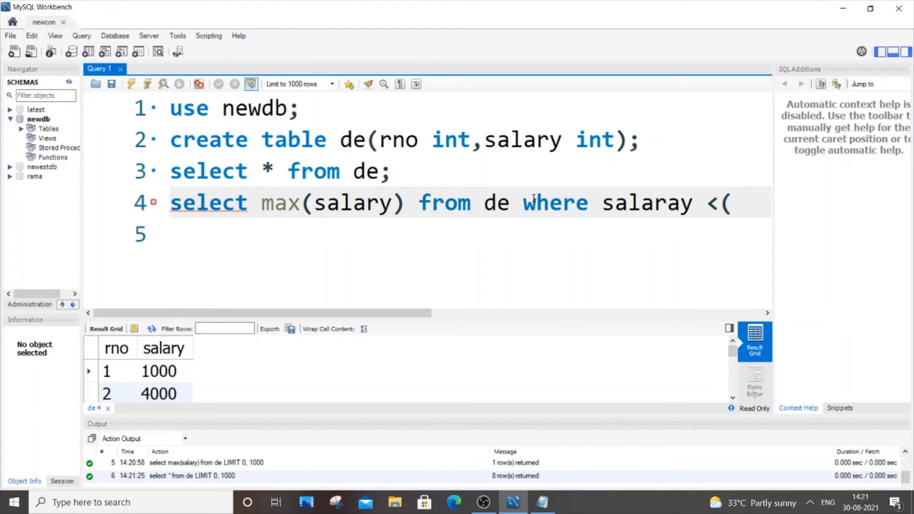
{"action": "type", "text": ")"}
{"action": "key", "text": "ctrl+v"}
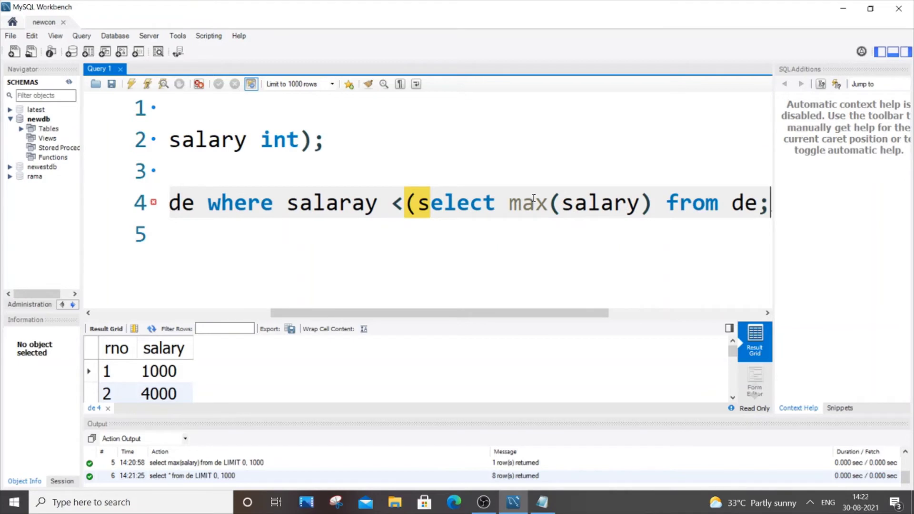
{"action": "key", "text": "Left"}
{"action": "key", "text": "Delete"}
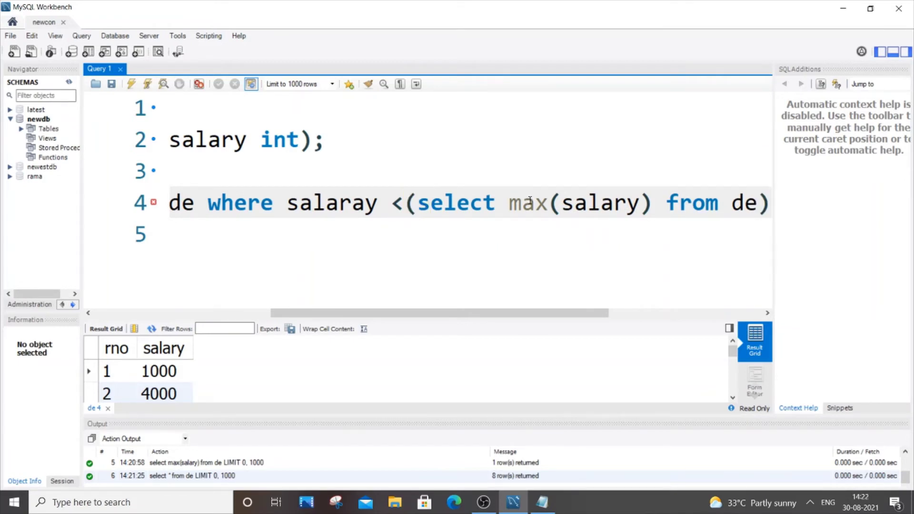
{"action": "left_click_drag", "start_coordinate": [520, 313], "coordinate": [215, 313]}
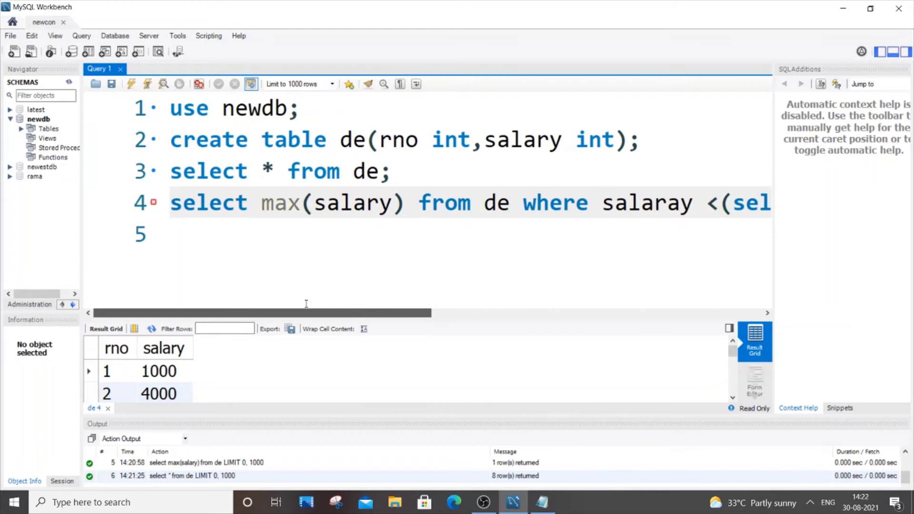
{"action": "left_click", "coordinate": [182, 203]}
{"action": "mouse_move", "coordinate": [278, 313]}
{"action": "left_mouse_down"}
{"action": "mouse_move", "coordinate": [572, 314]}
{"action": "mouse_move", "coordinate": [257, 313]}
{"action": "left_mouse_up"}
{"action": "left_click", "coordinate": [615, 203]}
{"action": "key", "text": "BackSpace"}
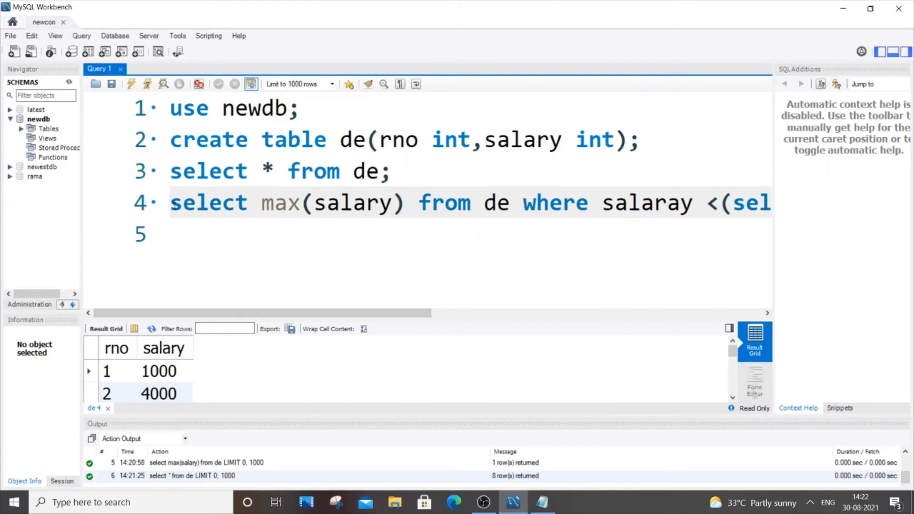
{"action": "left_click_drag", "start_coordinate": [170, 203], "coordinate": [509, 203]}
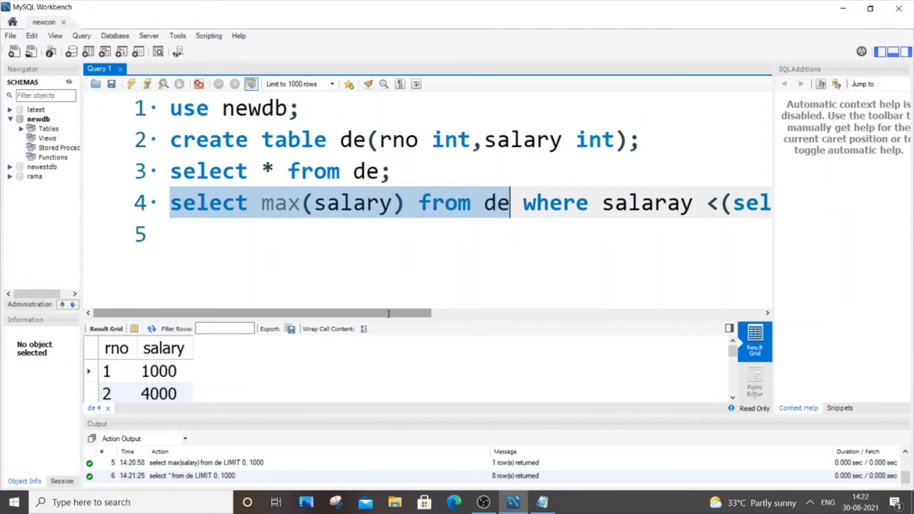
{"action": "left_click_drag", "start_coordinate": [408, 313], "coordinate": [466, 313]}
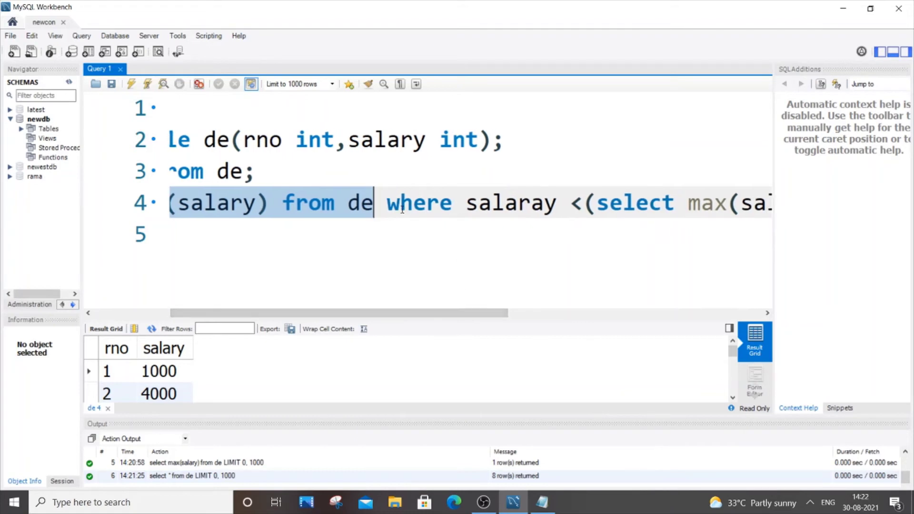
{"action": "left_click_drag", "start_coordinate": [384, 203], "coordinate": [532, 202]}
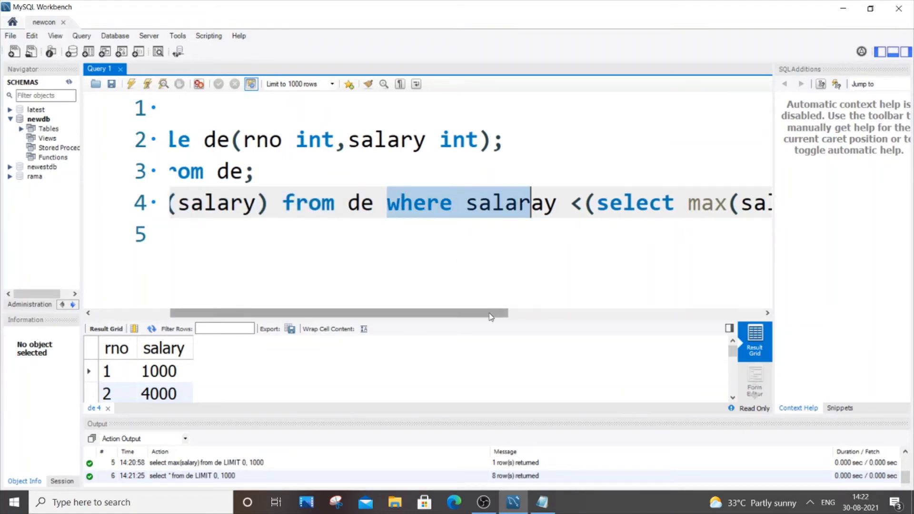
{"action": "left_click_drag", "start_coordinate": [489, 313], "coordinate": [494, 316]}
- Correct 'salaray' to 'salary', then highlight the 'salary <' comparison and max(salary)
{"action": "left_click", "coordinate": [498, 206]}
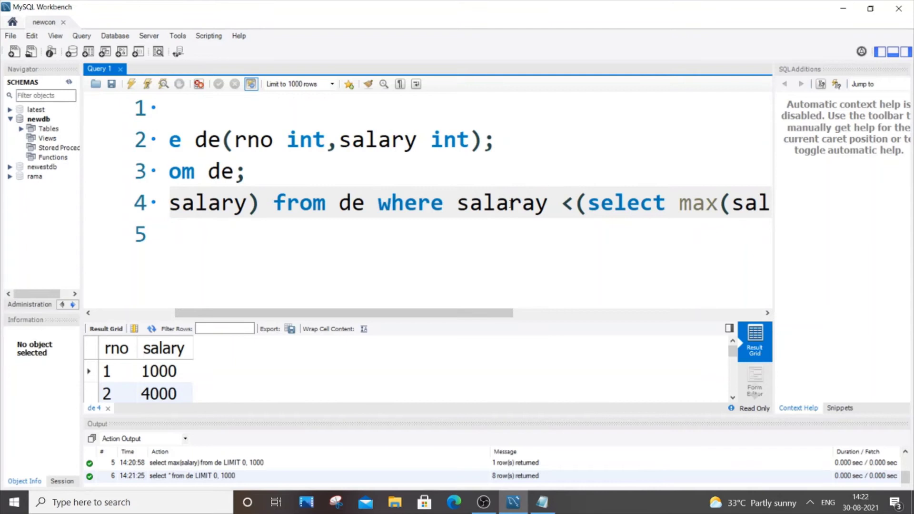
{"action": "key", "text": "Right"}
{"action": "key", "text": "Right"}
{"action": "key", "text": "BackSpace"}
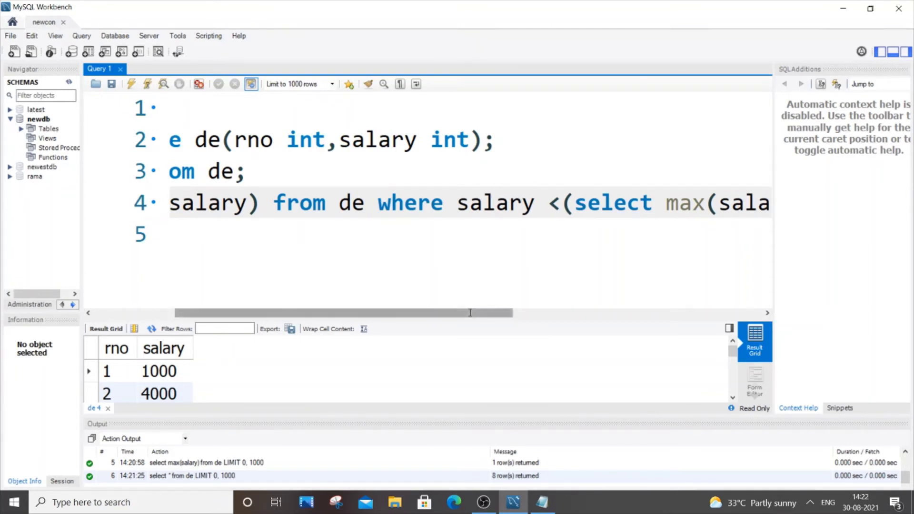
{"action": "left_click_drag", "start_coordinate": [469, 313], "coordinate": [529, 313]}
{"action": "left_click_drag", "start_coordinate": [433, 203], "coordinate": [783, 211]}
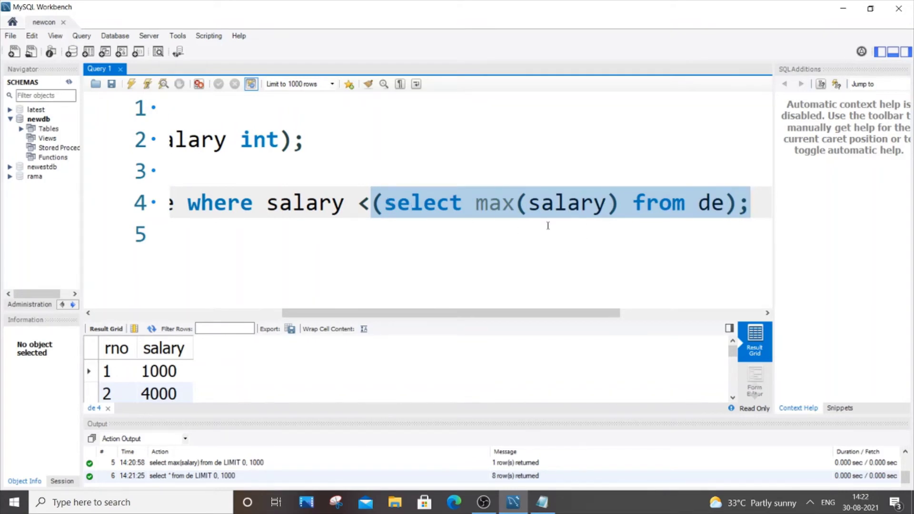
{"action": "left_click_drag", "start_coordinate": [516, 313], "coordinate": [470, 313]}
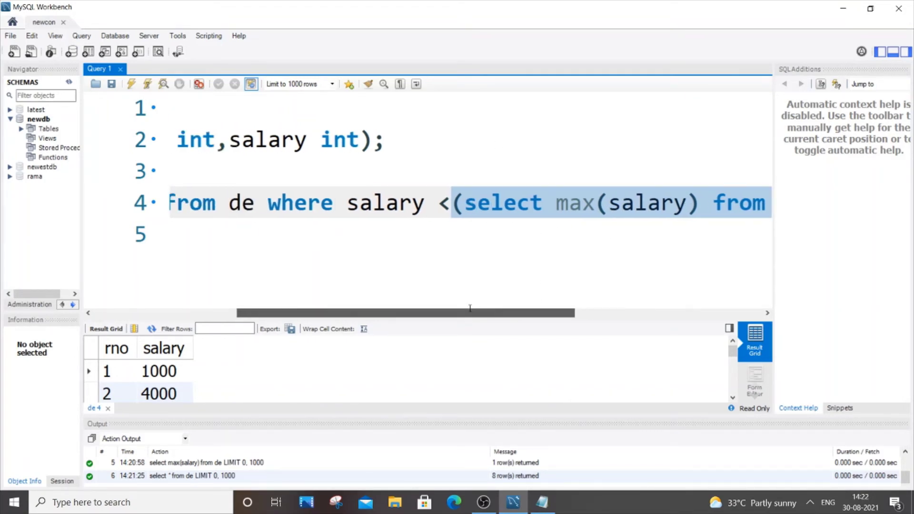
{"action": "left_click_drag", "start_coordinate": [350, 202], "coordinate": [451, 202]}
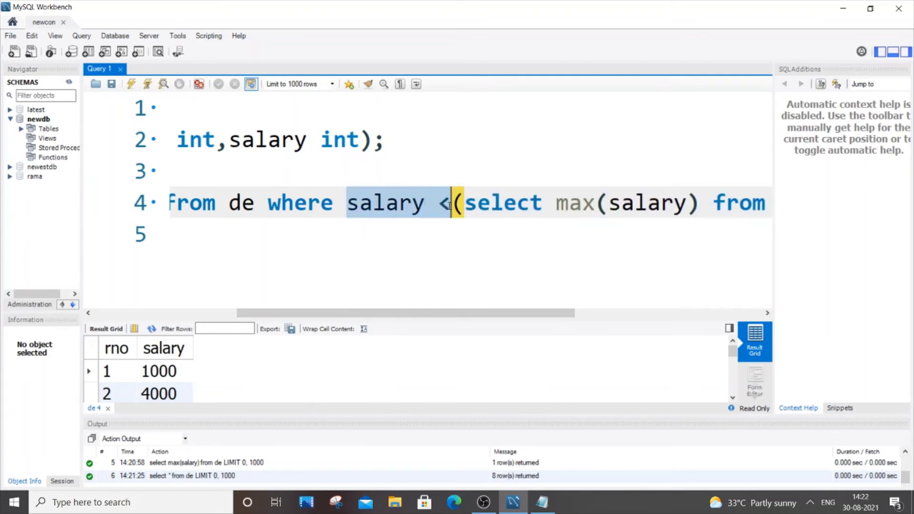
{"action": "left_click", "coordinate": [476, 229]}
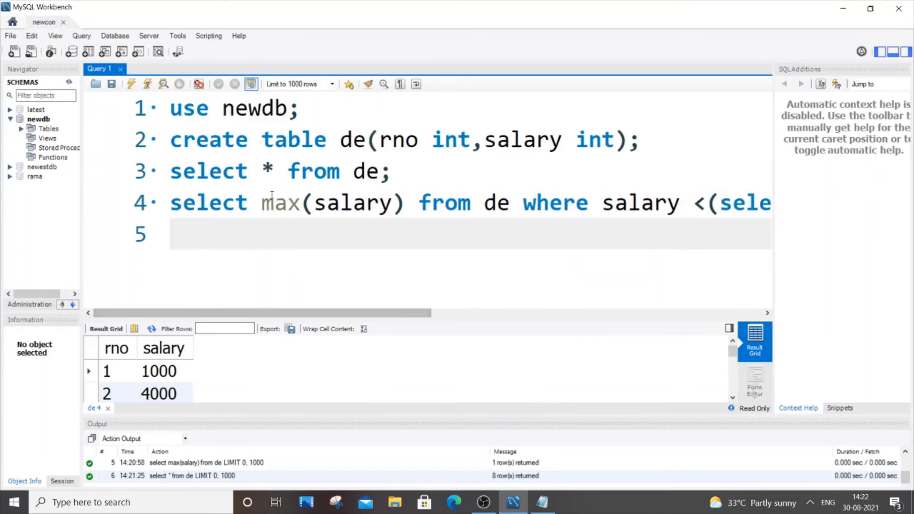
{"action": "left_click_drag", "start_coordinate": [262, 203], "coordinate": [404, 204]}
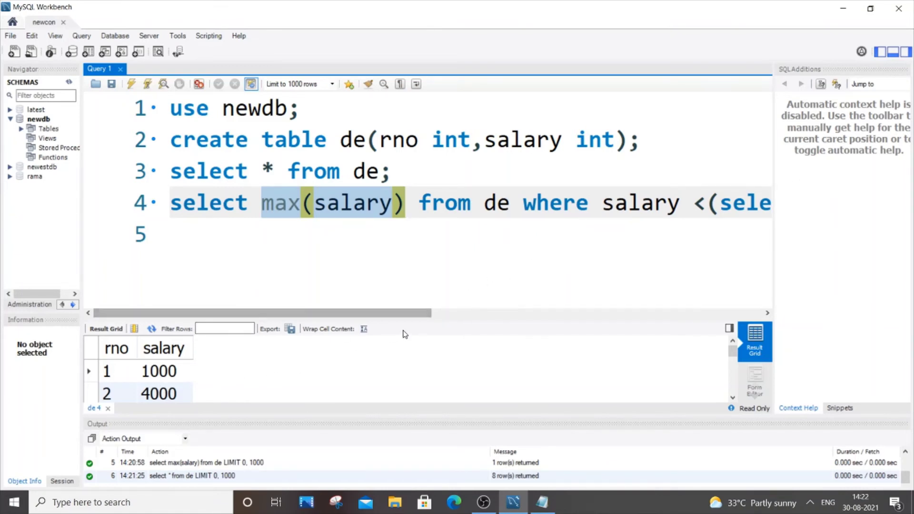
{"action": "left_click_drag", "start_coordinate": [404, 318], "coordinate": [404, 199]}
{"action": "left_click", "coordinate": [164, 276]}
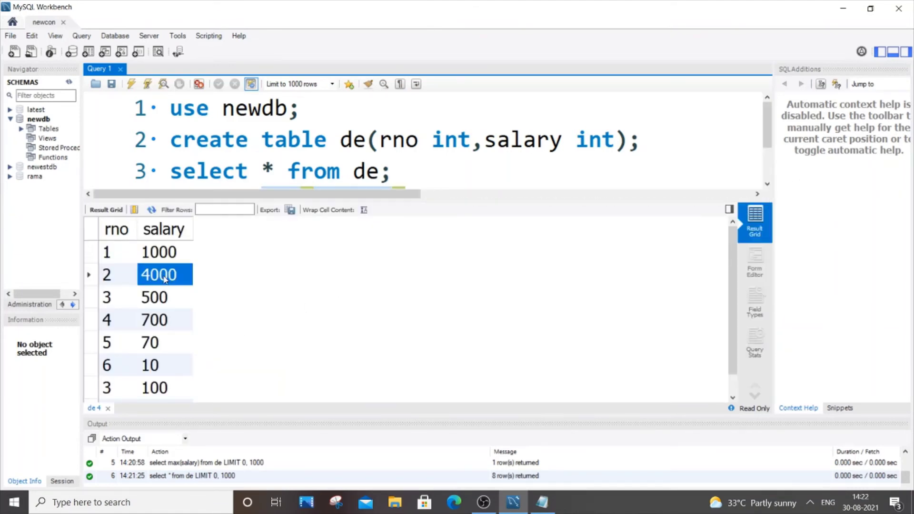
{"action": "scroll", "coordinate": [165, 256], "scroll_direction": "down", "scroll_amount": 1}
{"action": "scroll", "coordinate": [164, 336], "scroll_direction": "up", "scroll_amount": 1}
{"action": "left_click", "coordinate": [174, 255]}
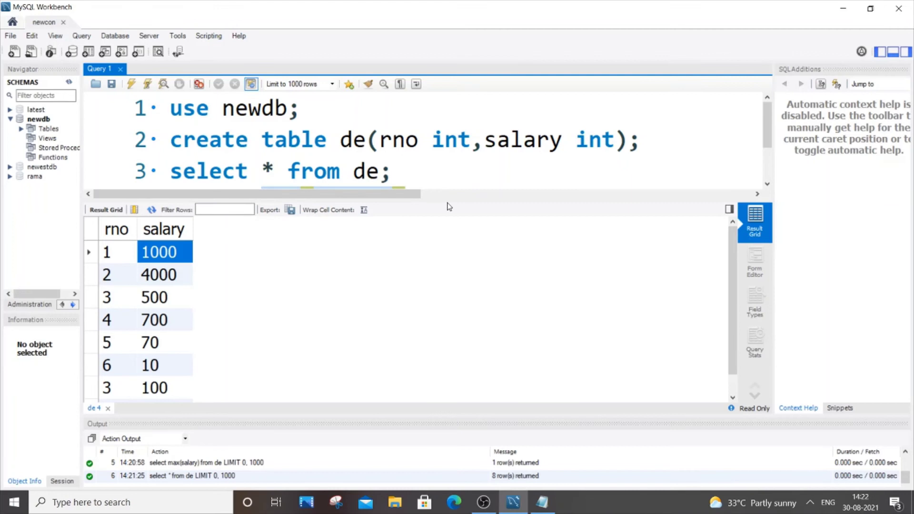
{"action": "left_click_drag", "start_coordinate": [449, 199], "coordinate": [422, 318]}
{"action": "mouse_move", "coordinate": [170, 203]}
{"action": "left_mouse_down"}
{"action": "mouse_move", "coordinate": [780, 204]}
{"action": "mouse_move", "coordinate": [768, 204]}
{"action": "left_mouse_up"}
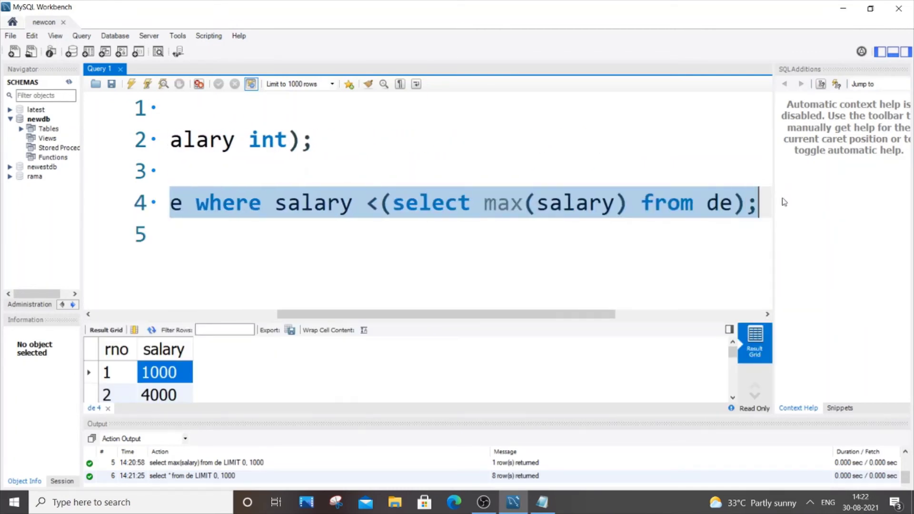
- Run the nested query, which returns 1000, and copy the whole line 4 query
{"action": "left_click", "coordinate": [131, 85]}
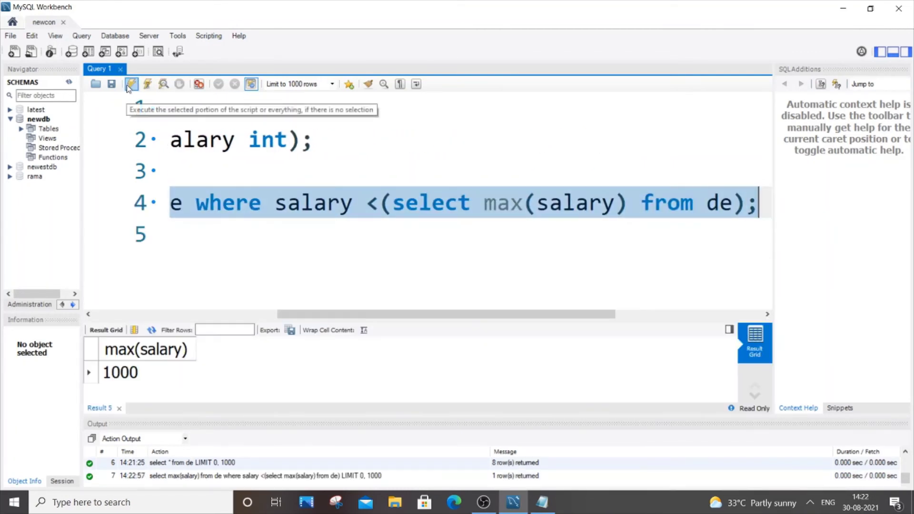
{"action": "left_click", "coordinate": [140, 377]}
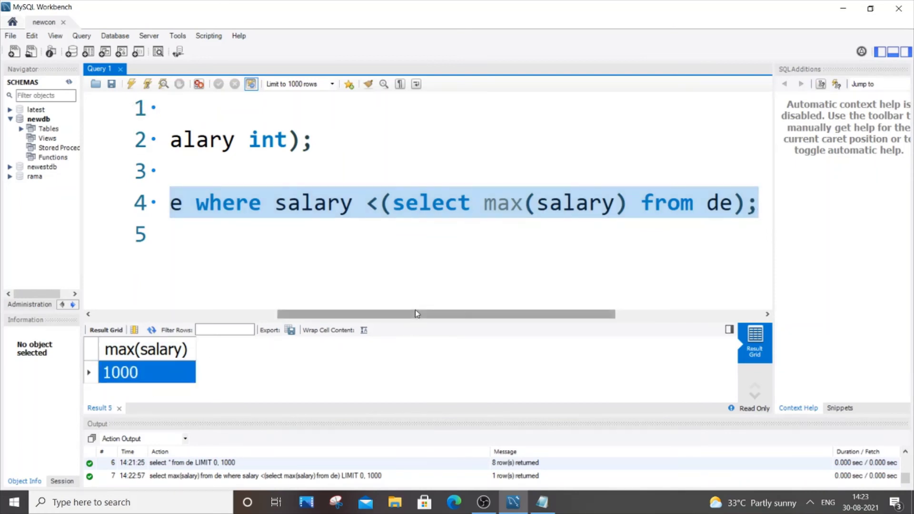
{"action": "left_click_drag", "start_coordinate": [415, 315], "coordinate": [236, 315]}
{"action": "left_click", "coordinate": [215, 236]}
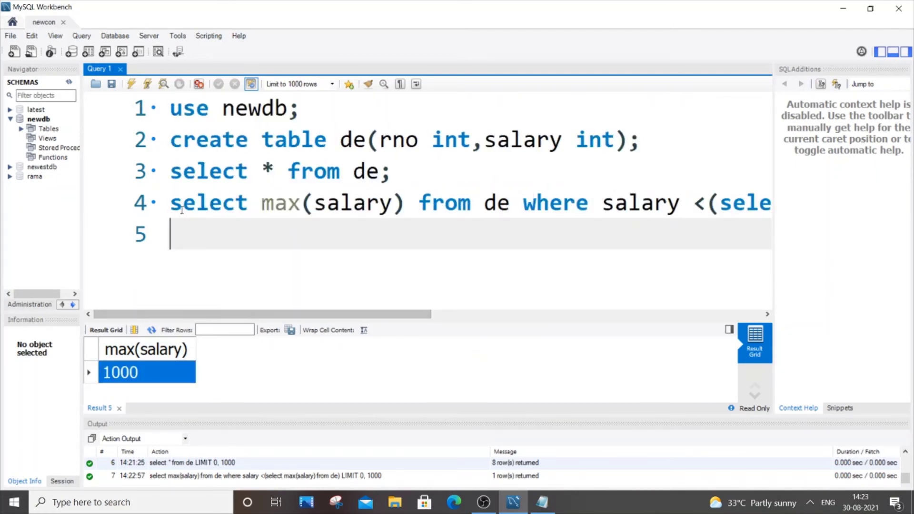
{"action": "left_click_drag", "start_coordinate": [170, 203], "coordinate": [803, 192]}
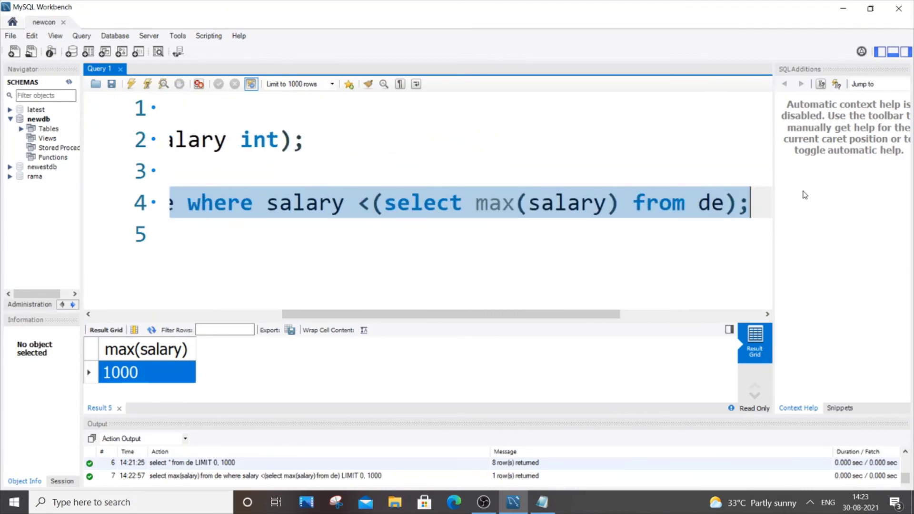
{"action": "key", "text": "ctrl+c"}
- Paste the query into the Notepad sql file and replace the outer table name de with ur_tablename
{"action": "left_click", "coordinate": [543, 502]}
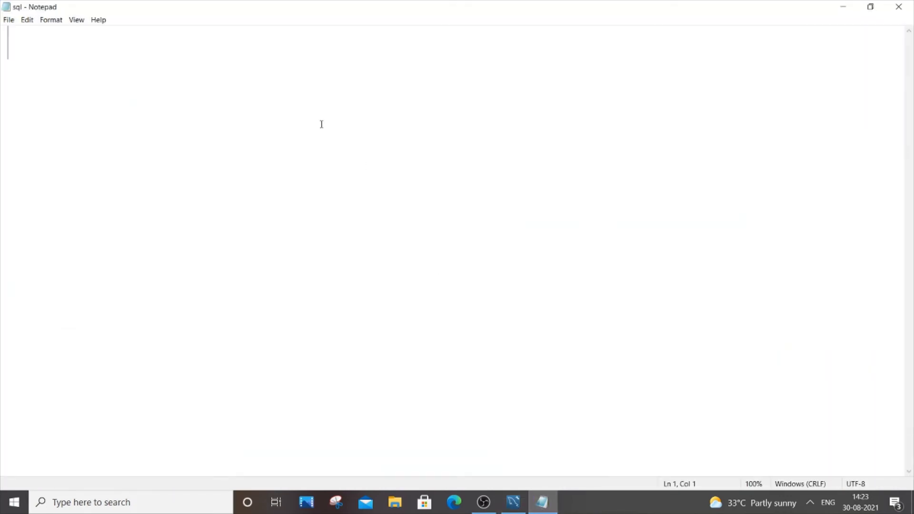
{"action": "key", "text": "ctrl+v"}
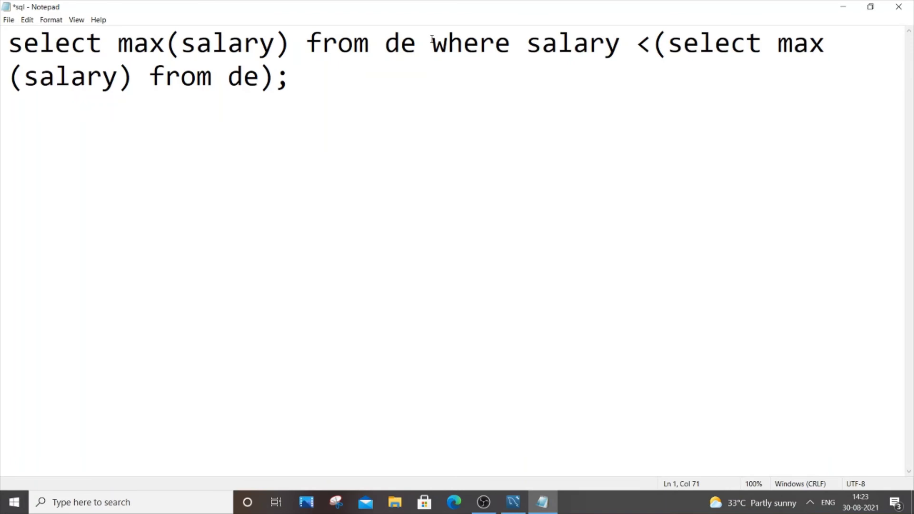
{"action": "left_click", "coordinate": [420, 45]}
{"action": "key", "text": "BackSpace"}
{"action": "key", "text": "BackSpace"}
{"action": "type", "text": "u"}
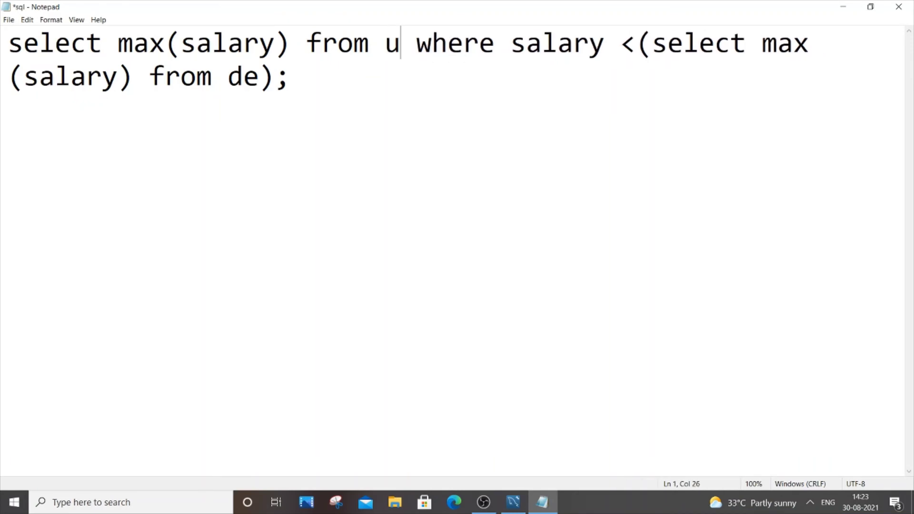
{"action": "type", "text": "r_tab"}
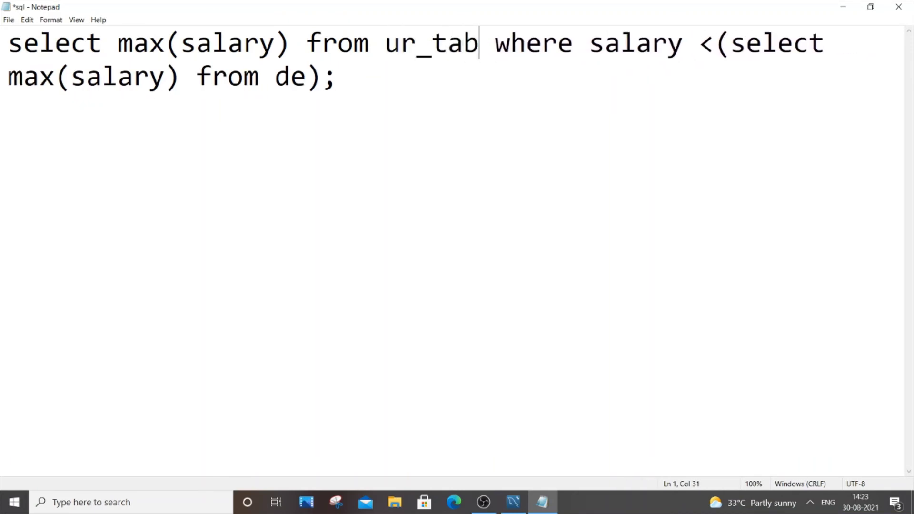
{"action": "type", "text": "lename"}
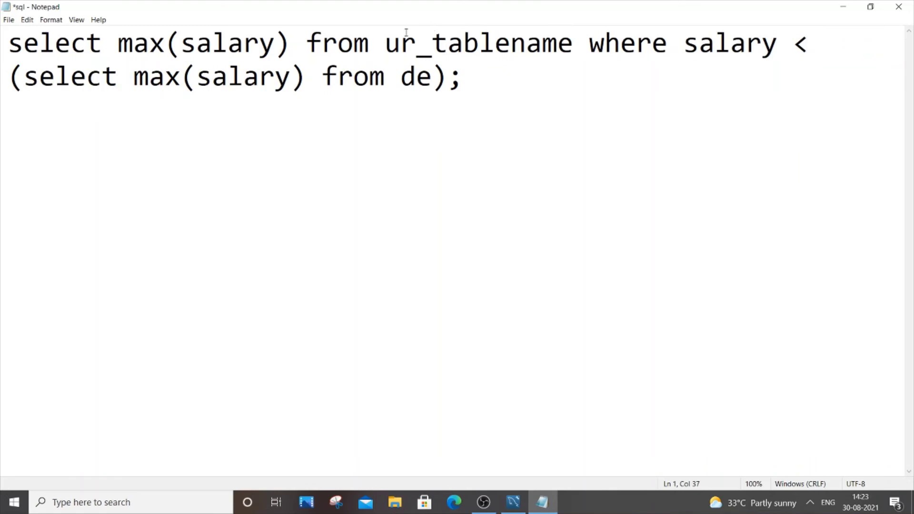
- Replace the subquery's table name de with ur_tablename too
{"action": "left_click_drag", "start_coordinate": [386, 44], "coordinate": [583, 56]}
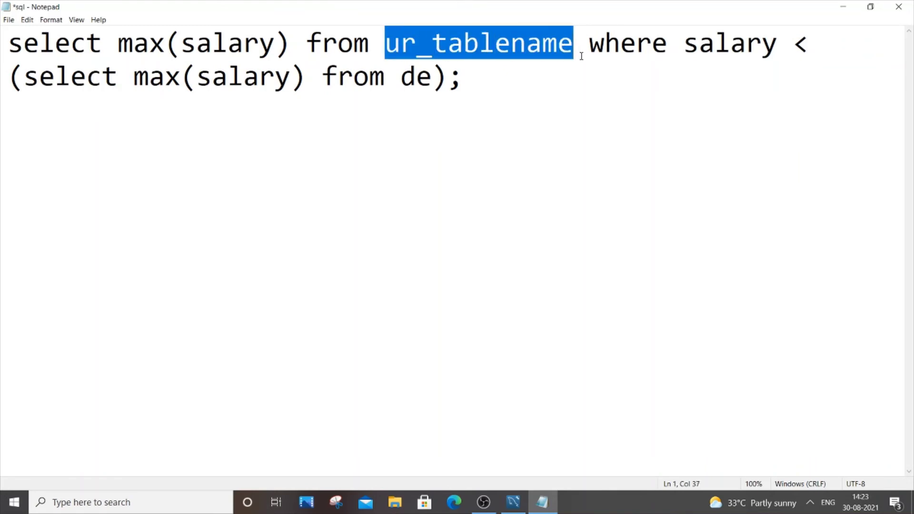
{"action": "double_click", "coordinate": [416, 77]}
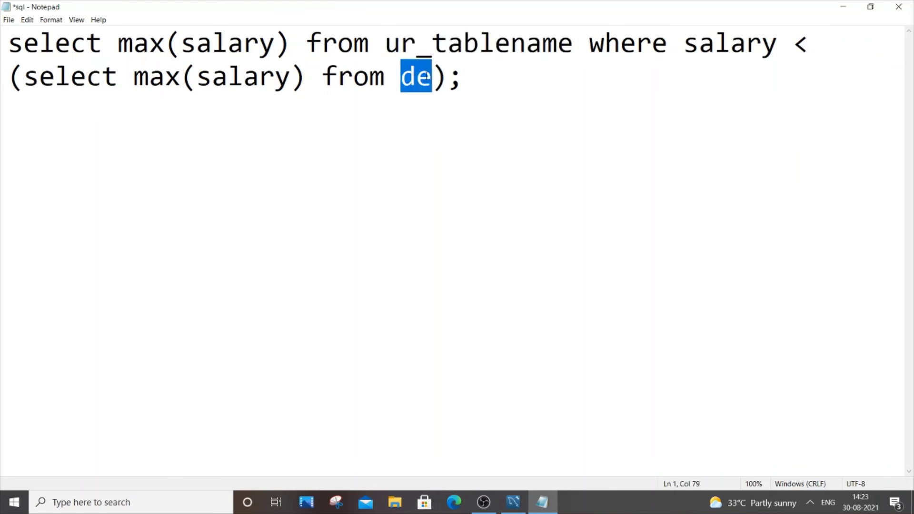
{"action": "key", "text": "ctrl+v"}
{"action": "left_click", "coordinate": [622, 77]}
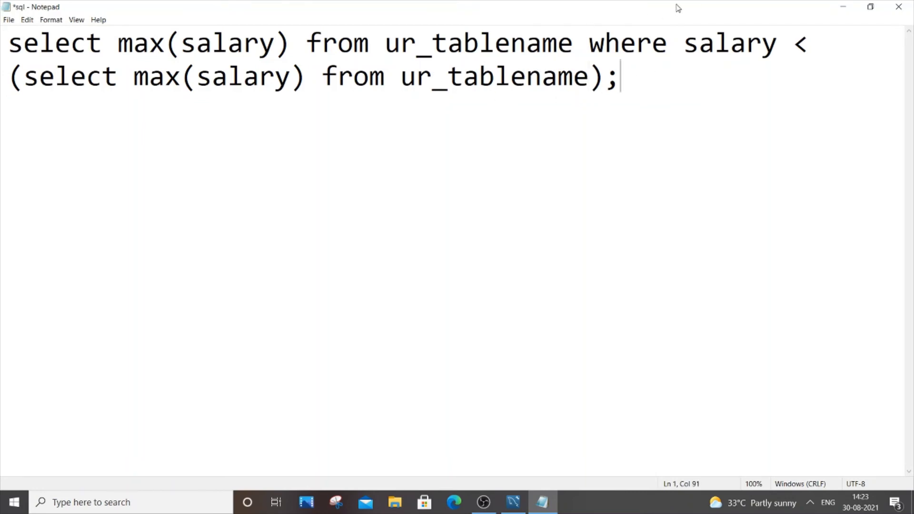
{"action": "mouse_move", "coordinate": [622, 77]}
{"action": "left_mouse_down"}
{"action": "mouse_move", "coordinate": [211, 79]}
{"action": "mouse_move", "coordinate": [2, 45]}
{"action": "left_mouse_up"}
- Add the keywords TOP and limit on separate lines below the query
{"action": "left_click", "coordinate": [656, 81]}
{"action": "key", "text": "Return"}
{"action": "type", "text": "TOP"}
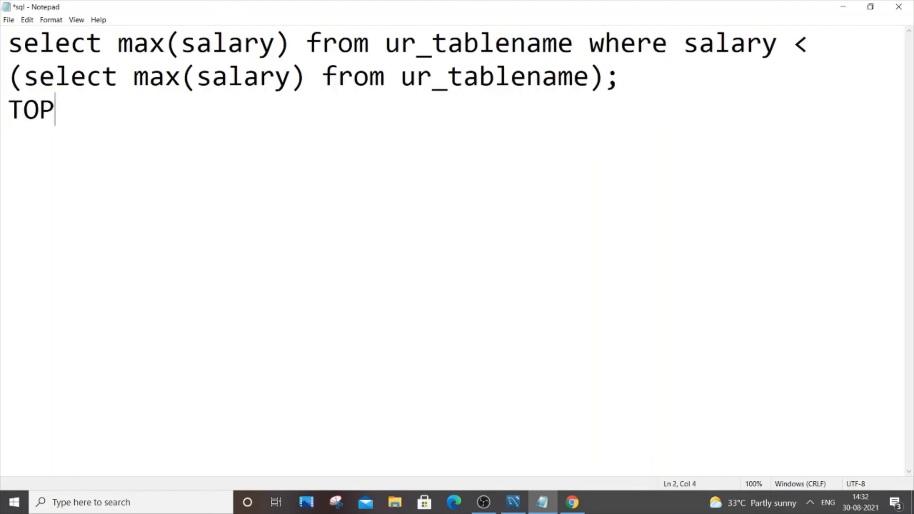
{"action": "key", "text": "Return"}
{"action": "type", "text": "mi"}
{"action": "key", "text": "BackSpace"}
{"action": "key", "text": "BackSpace"}
{"action": "type", "text": "limit"}
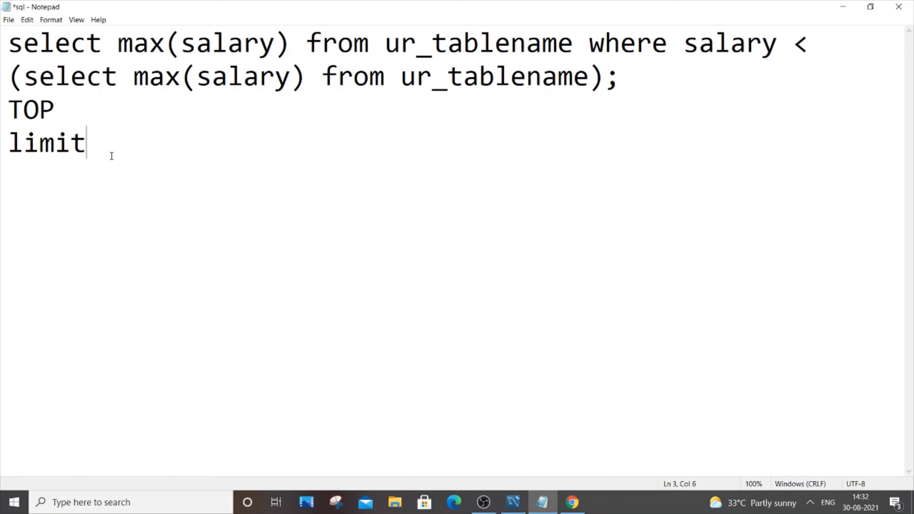
- Highlight the TOP and limit lines, then bring MySQL Workbench back to the front
{"action": "left_click_drag", "start_coordinate": [112, 157], "coordinate": [8, 109]}
{"action": "left_click", "coordinate": [86, 142]}
{"action": "left_click_drag", "start_coordinate": [85, 143], "coordinate": [1, 117]}
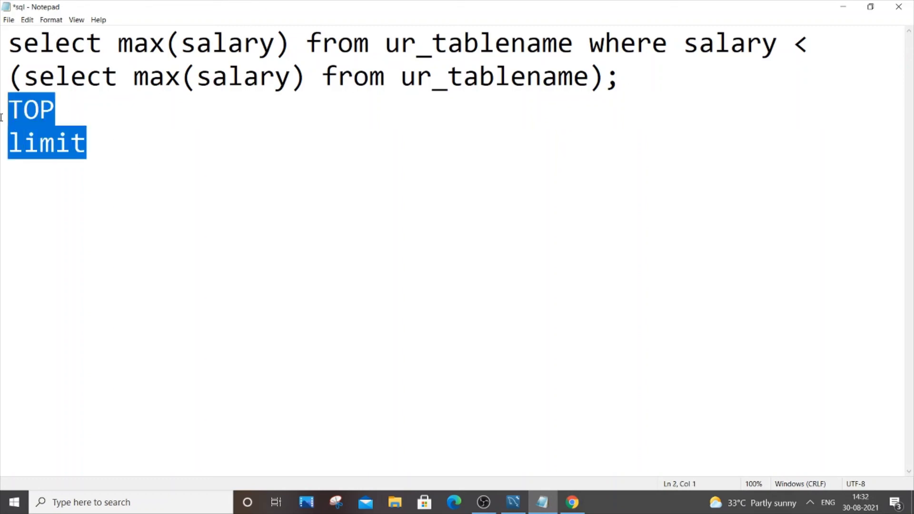
{"action": "left_click", "coordinate": [99, 143]}
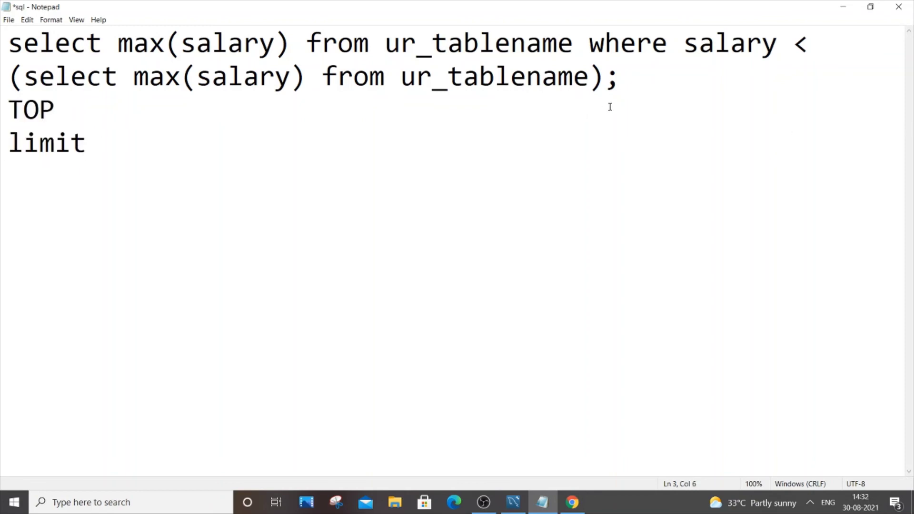
{"action": "left_click_drag", "start_coordinate": [634, 83], "coordinate": [8, 42]}
{"action": "left_click_drag", "start_coordinate": [114, 145], "coordinate": [1, 116]}
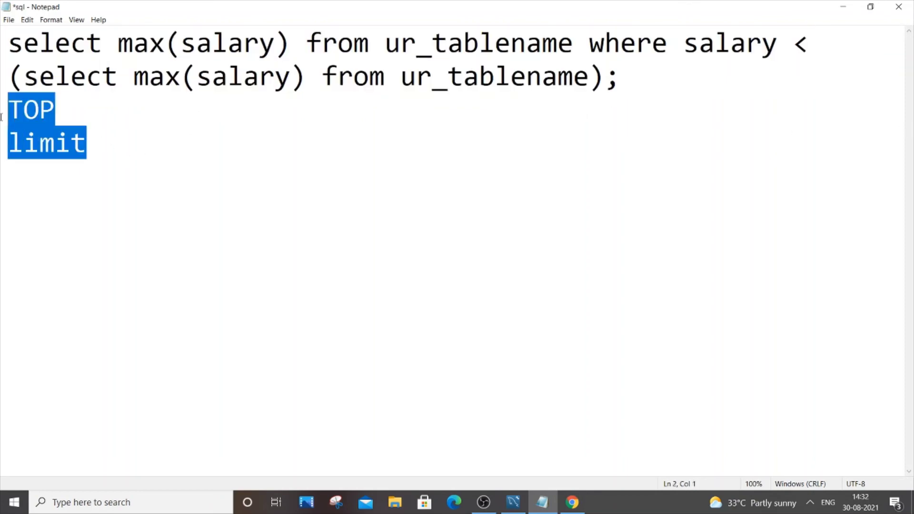
{"action": "left_click", "coordinate": [115, 136]}
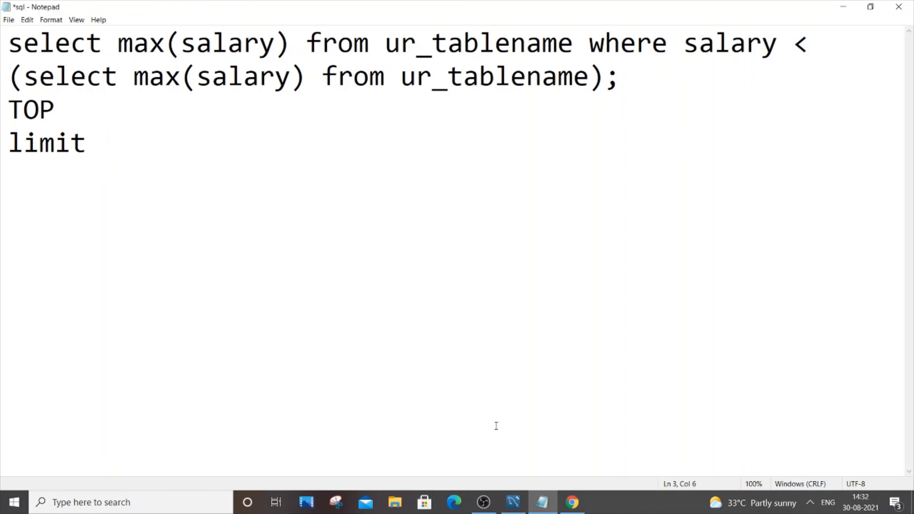
{"action": "left_click", "coordinate": [515, 502]}
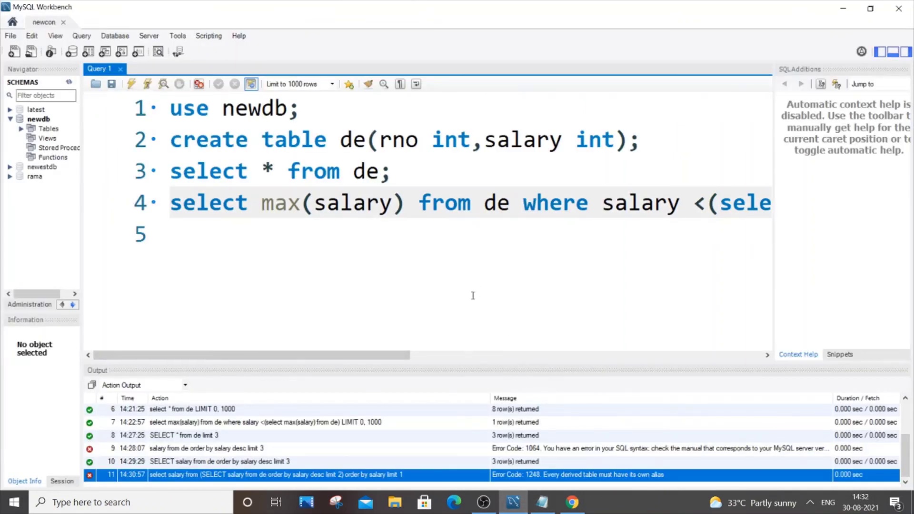